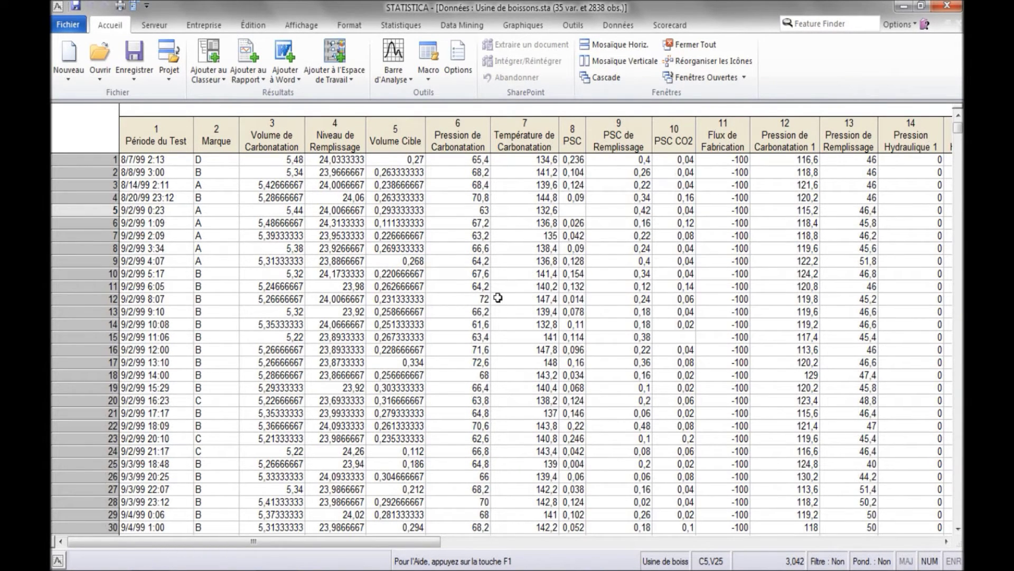
Start a MARSplines analysis with Volume Cible as the continuous dependent variable and variables 6-34 as continuous predictors.
click(462, 27)
click(209, 78)
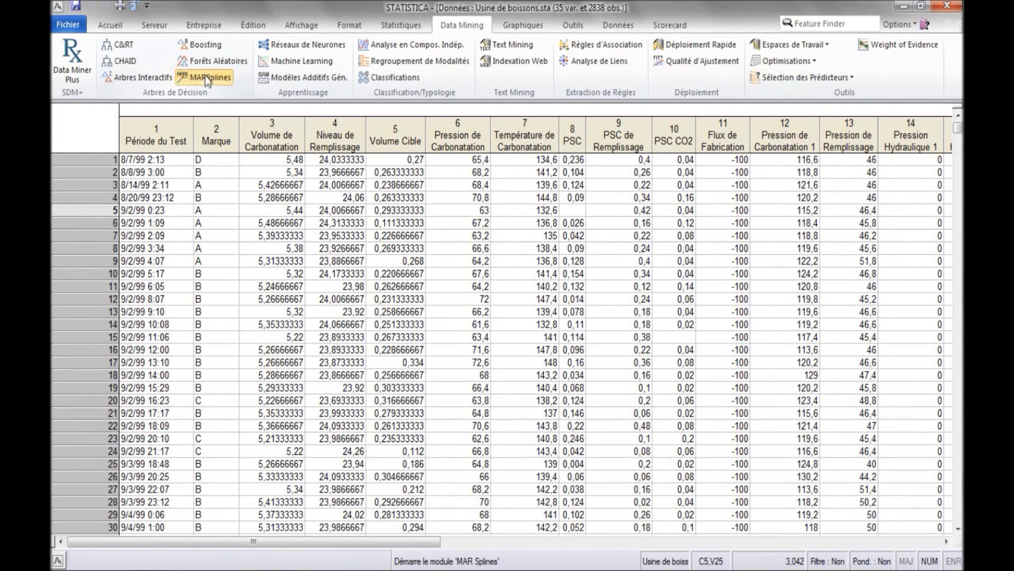
click(411, 236)
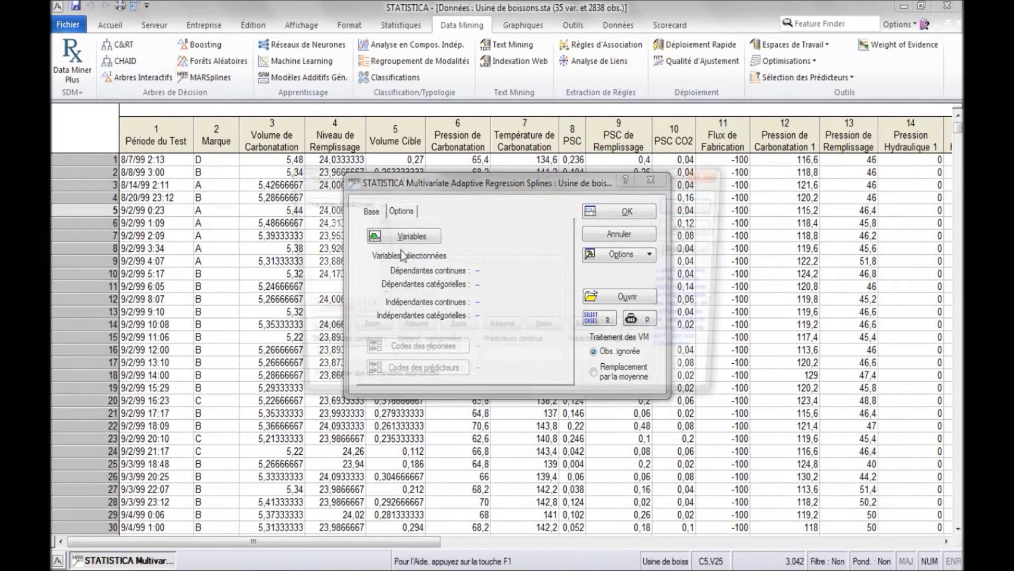
click(334, 253)
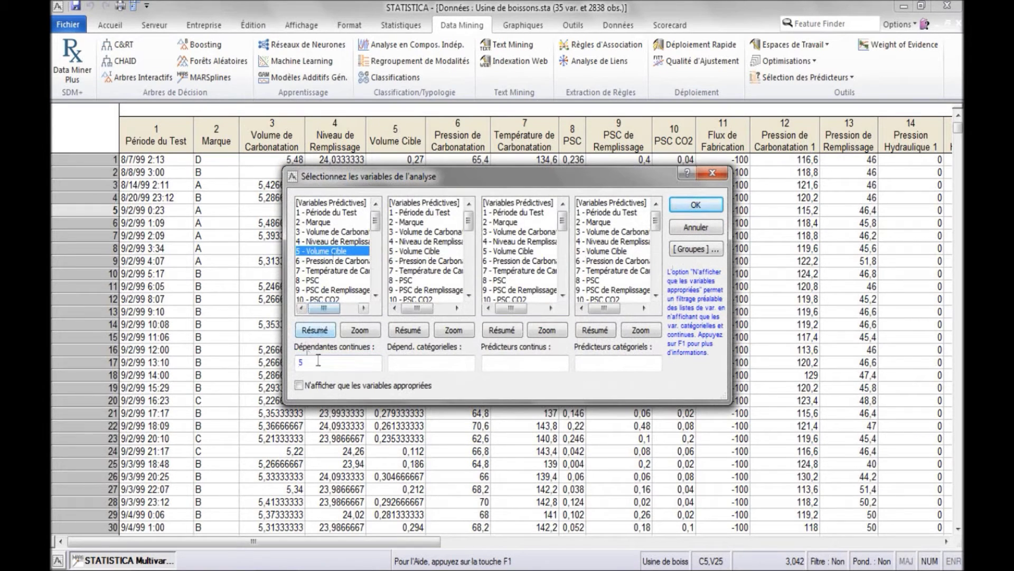
drag(511, 261, 511, 292)
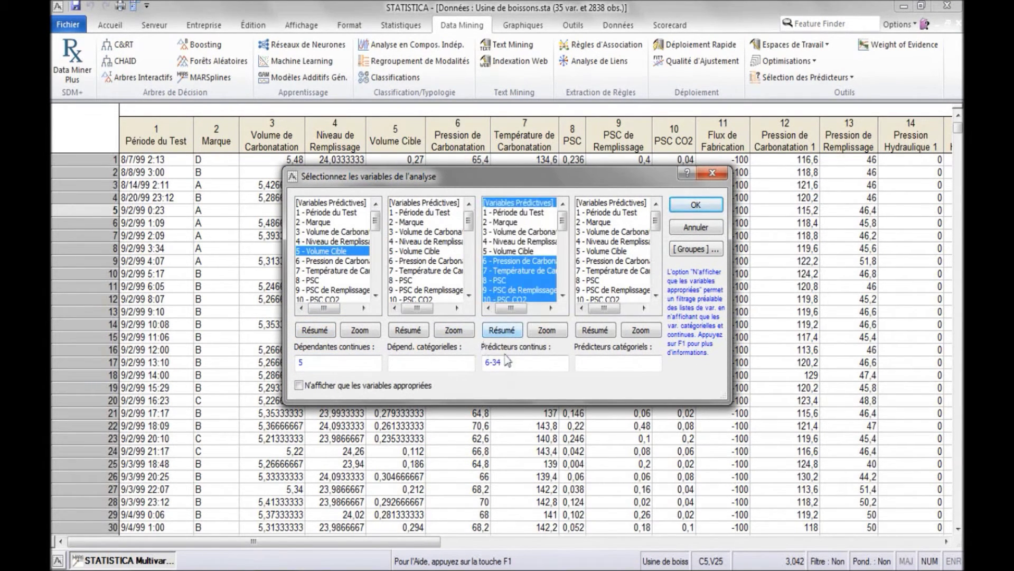
click(687, 207)
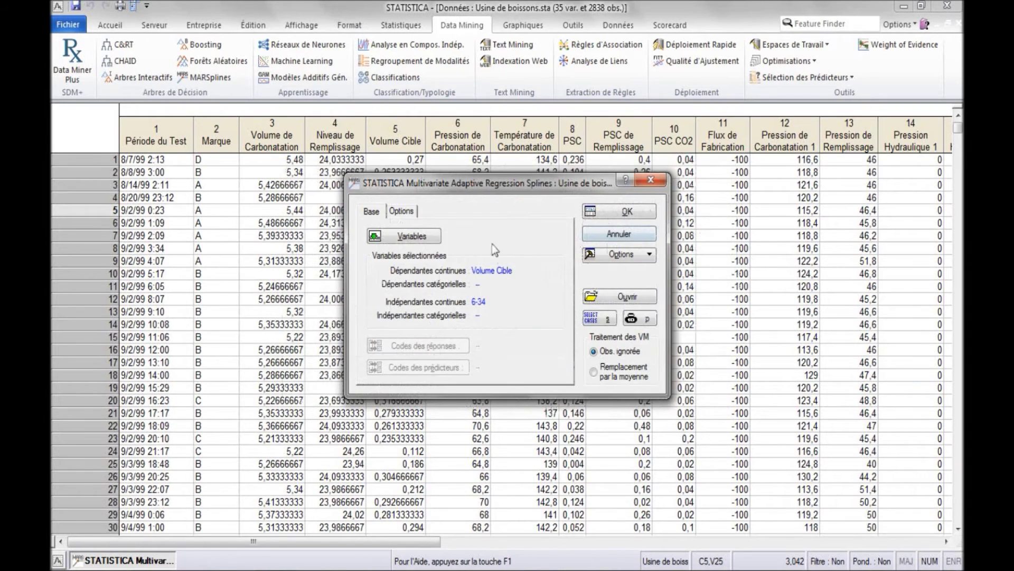
Set the degree of interactions to 3 in the model specifications and run the MARSplines analysis.
click(403, 213)
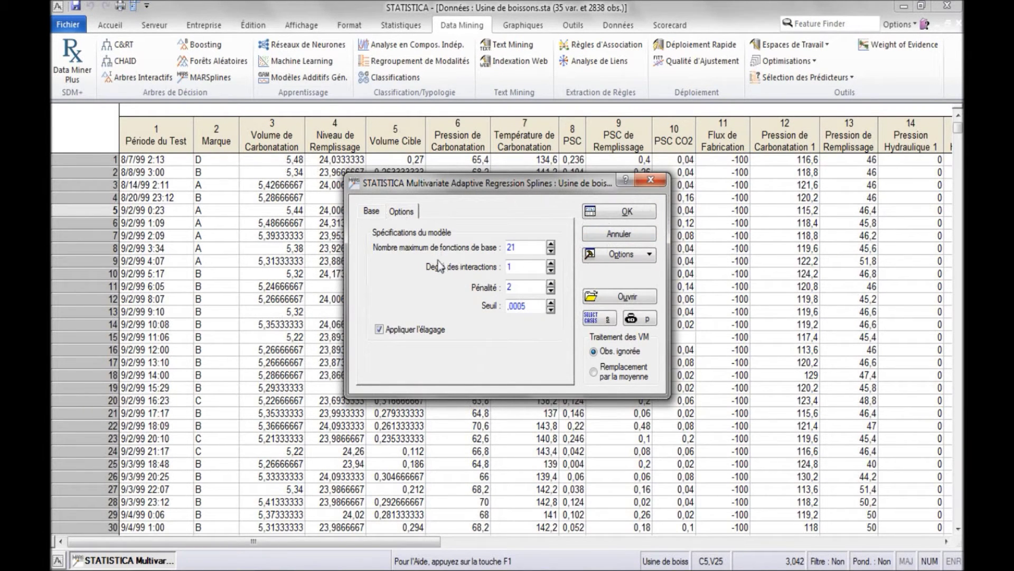
click(551, 263)
click(551, 263)
key(Return)
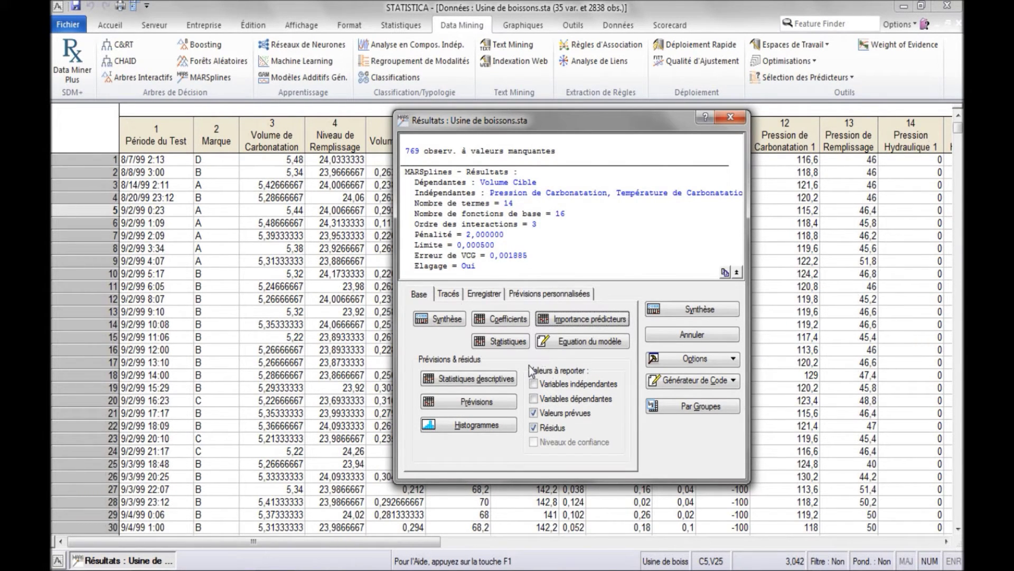
Generate the predictor importance table and the model equation report from the MARSplines results.
click(588, 321)
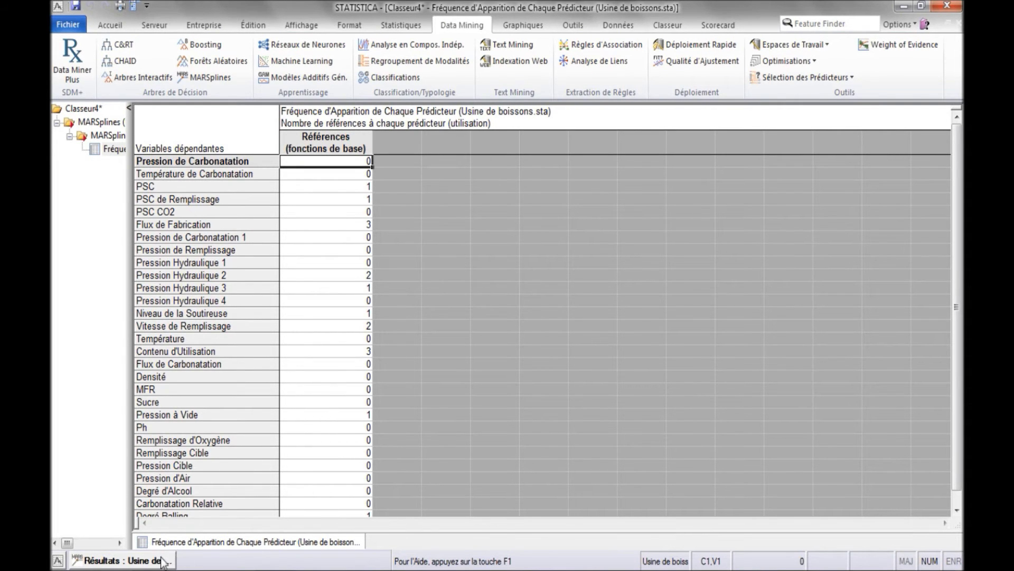
click(122, 560)
click(573, 343)
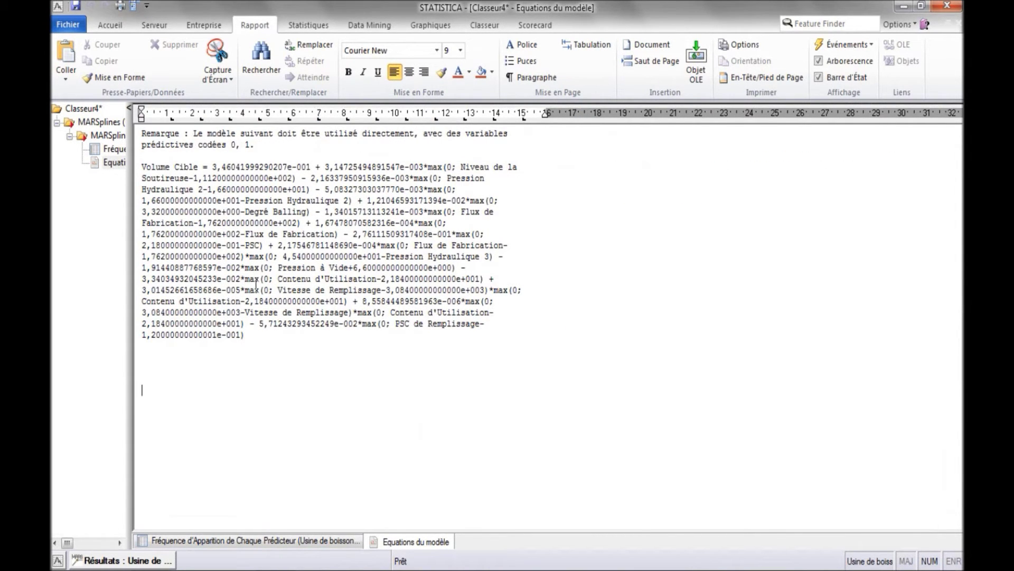
Generate the spreadsheet of model coefficients and knots from the MARSplines results and look it over.
click(164, 561)
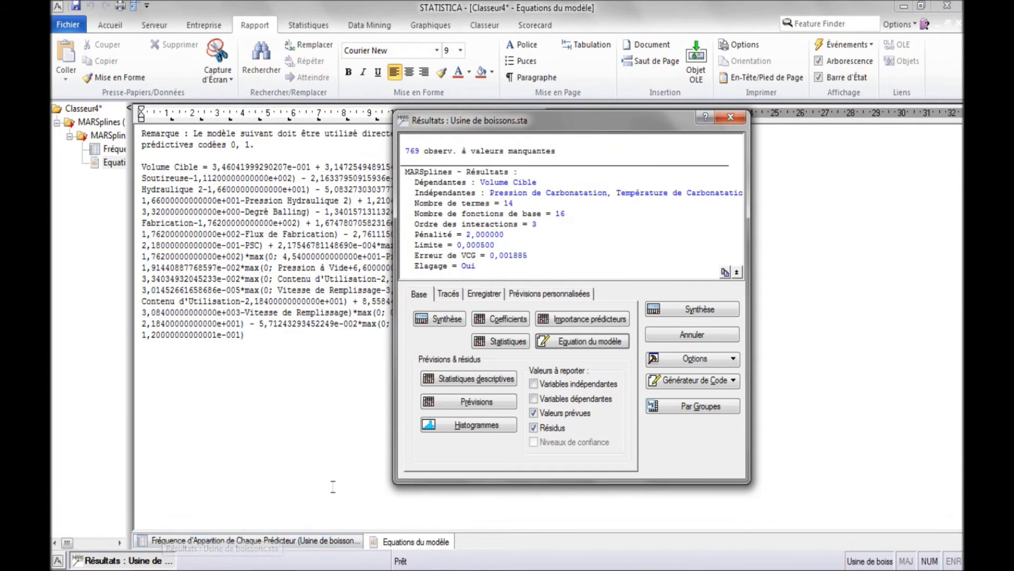
click(502, 323)
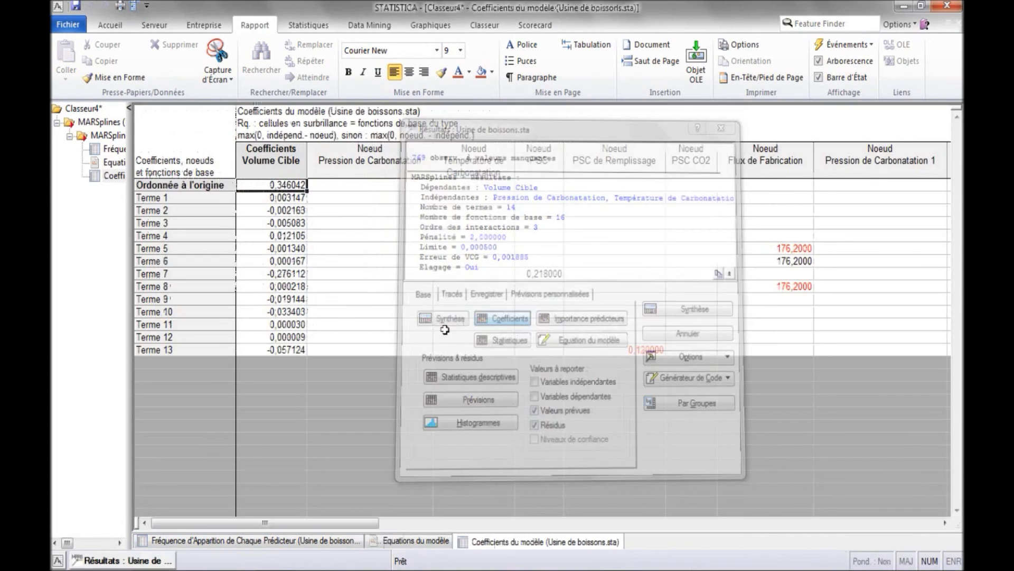
drag(265, 522, 216, 516)
Include the dependent variables in the reported values and generate the predictions and residuals spreadsheet.
click(165, 562)
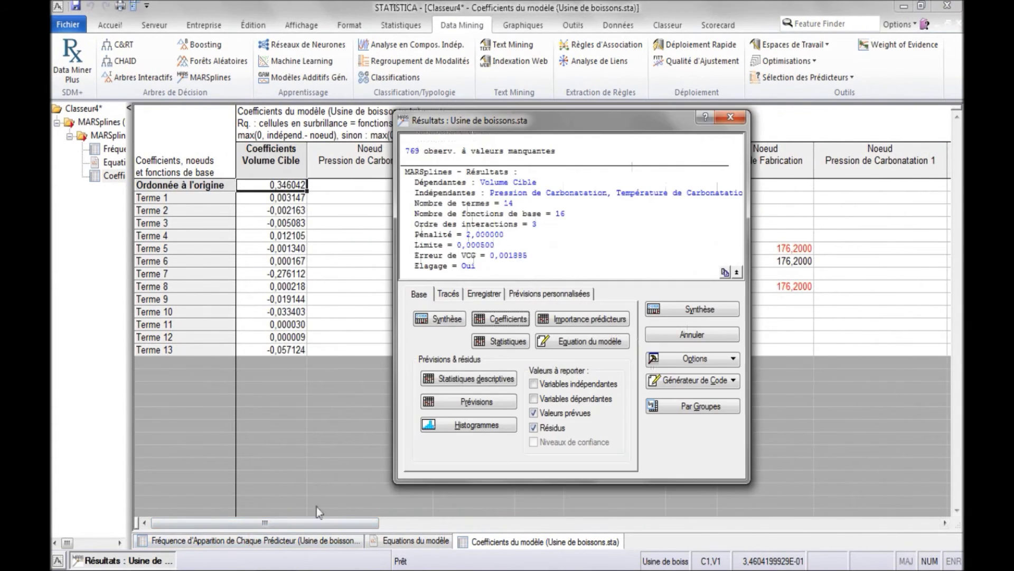
click(534, 399)
click(467, 400)
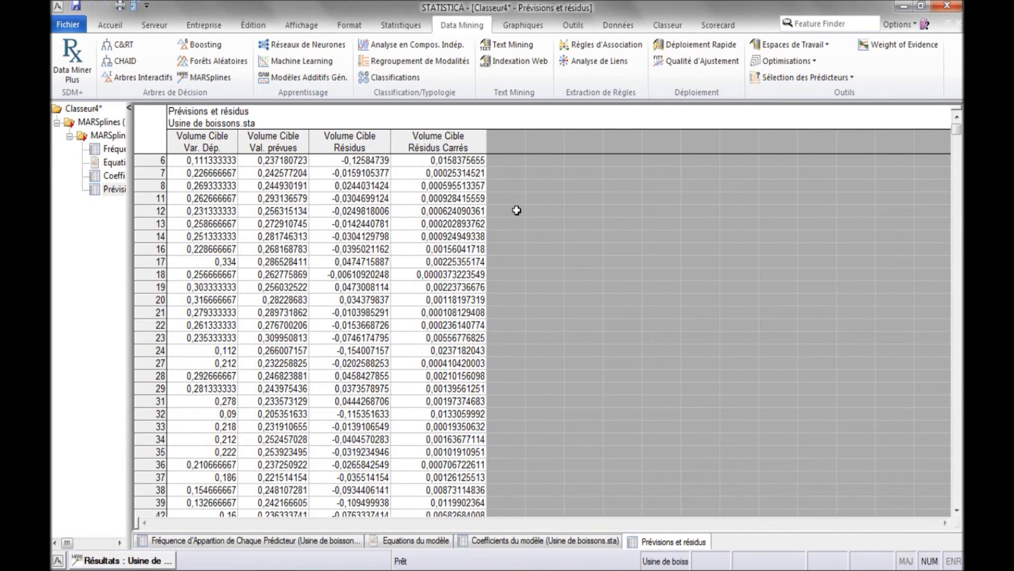
Plot a 2D scatterplot of Volume Cible with observed values on X and predicted values on Y.
click(123, 560)
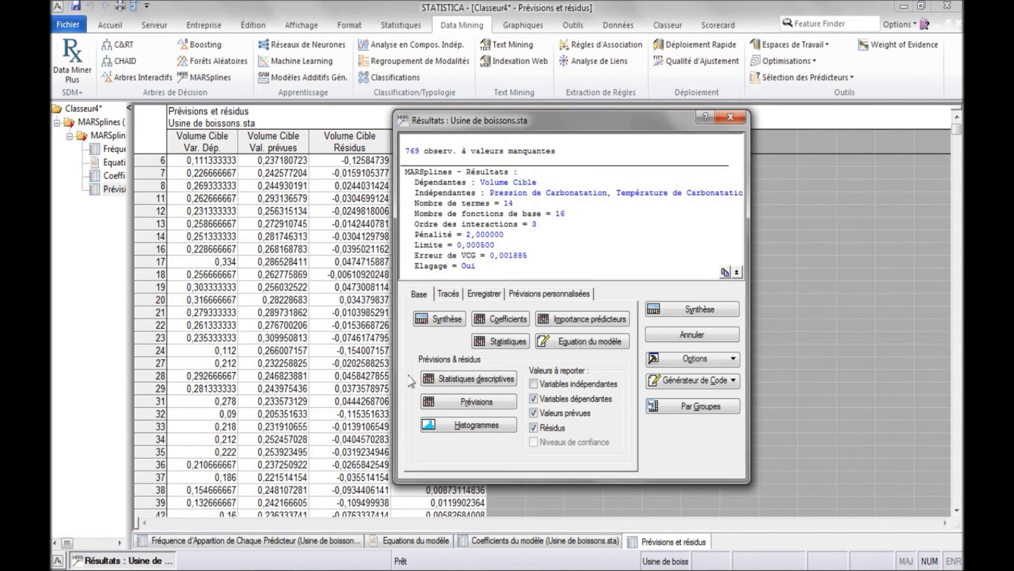
click(448, 294)
click(438, 352)
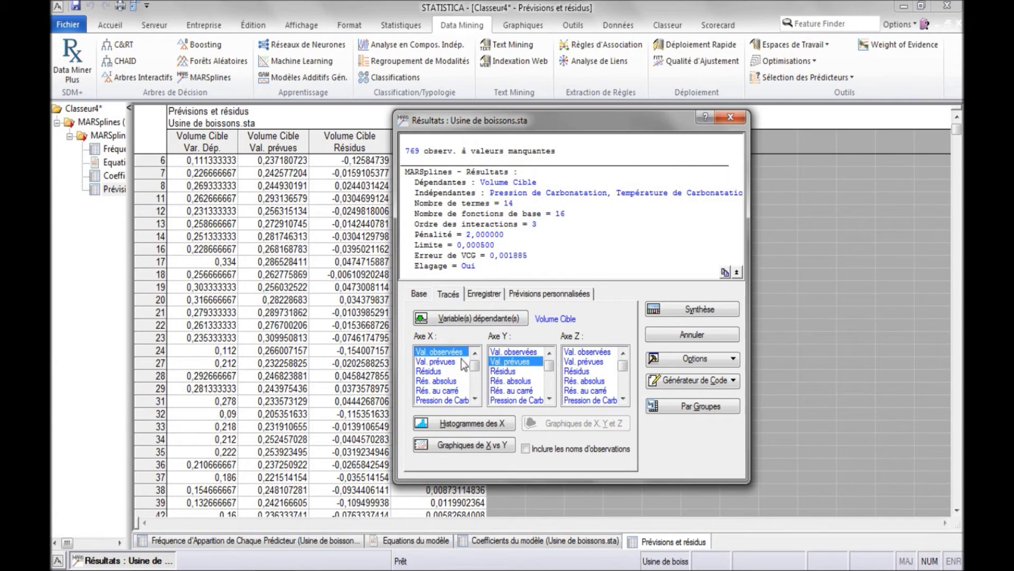
click(477, 446)
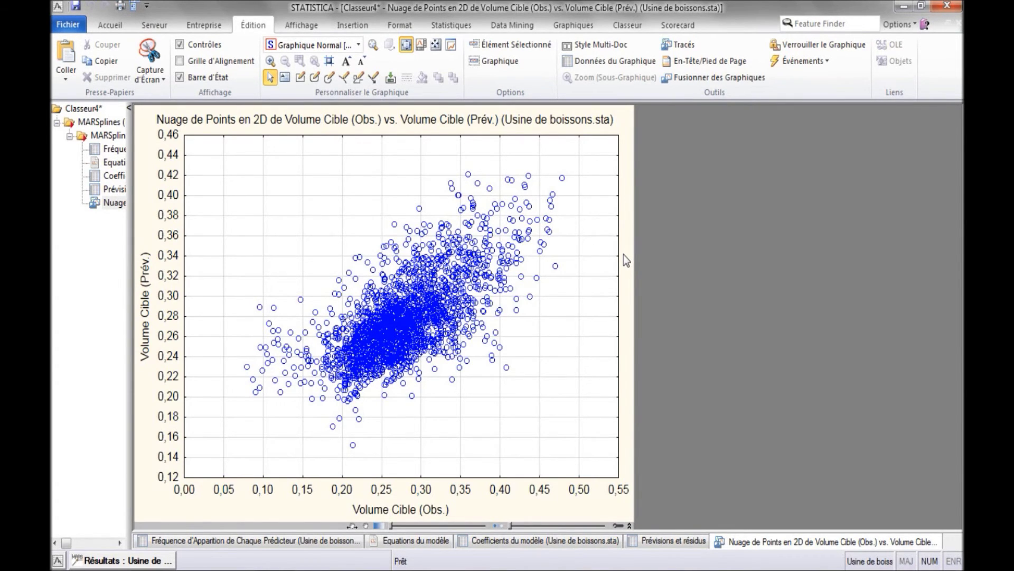
Create a histogram of the Volume Cible residuals.
click(123, 560)
click(430, 371)
click(464, 423)
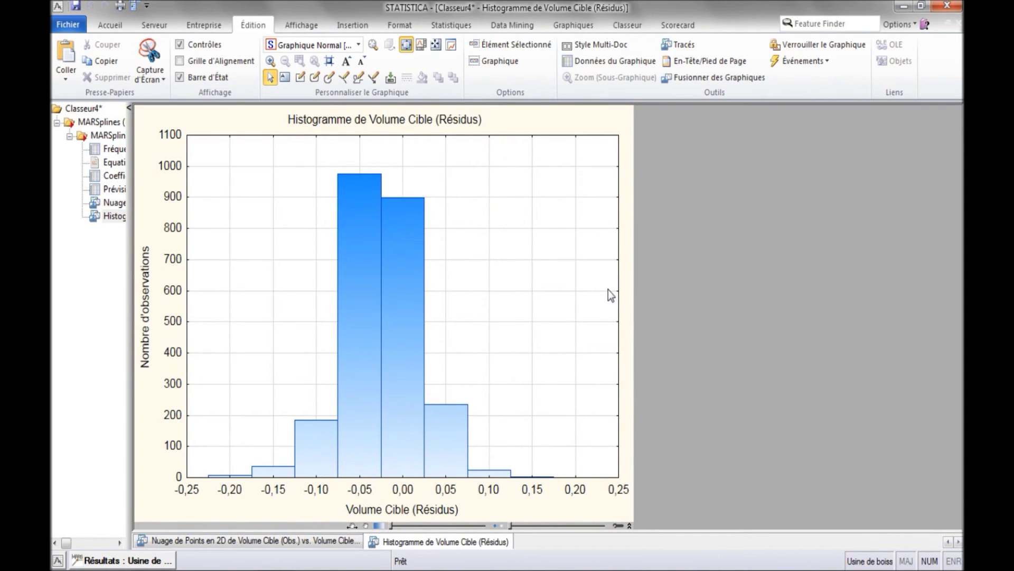
Compute the custom prediction for an observation with Pression de Carbonatation 34, Température de Carbonatation 76 and PSC 23.
click(160, 559)
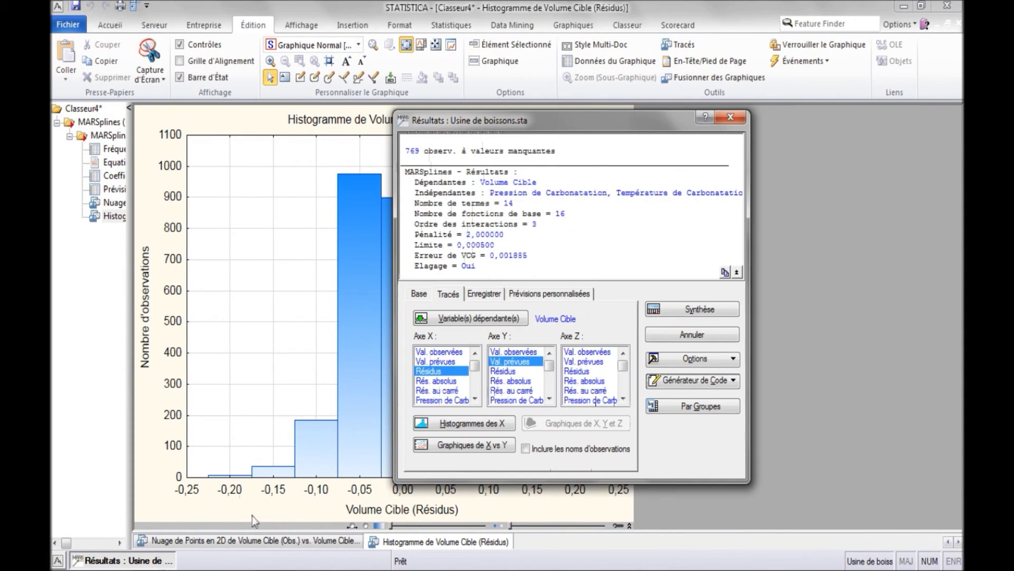
click(546, 294)
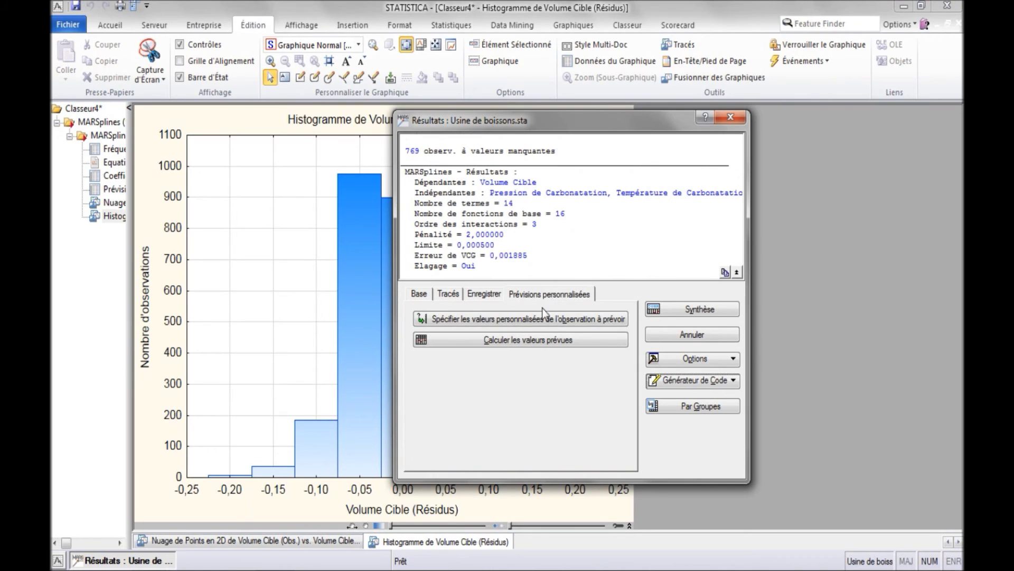
click(514, 318)
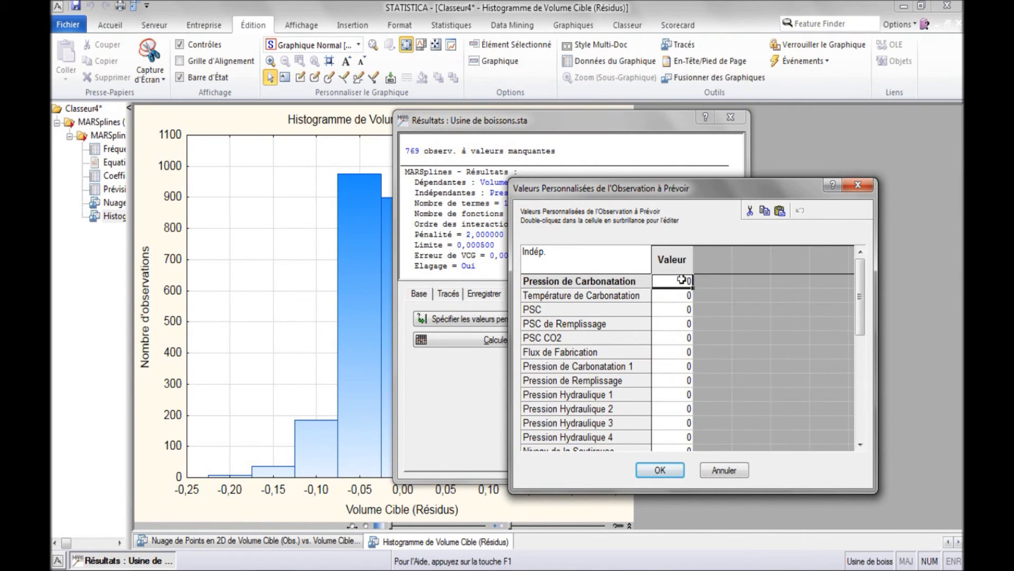
text(34)
click(683, 296)
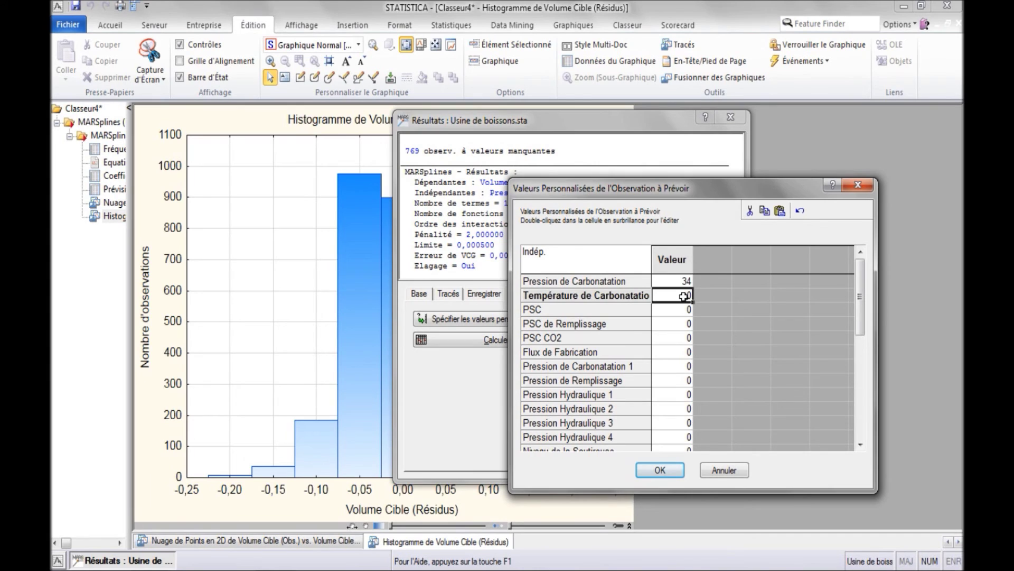
text(76)
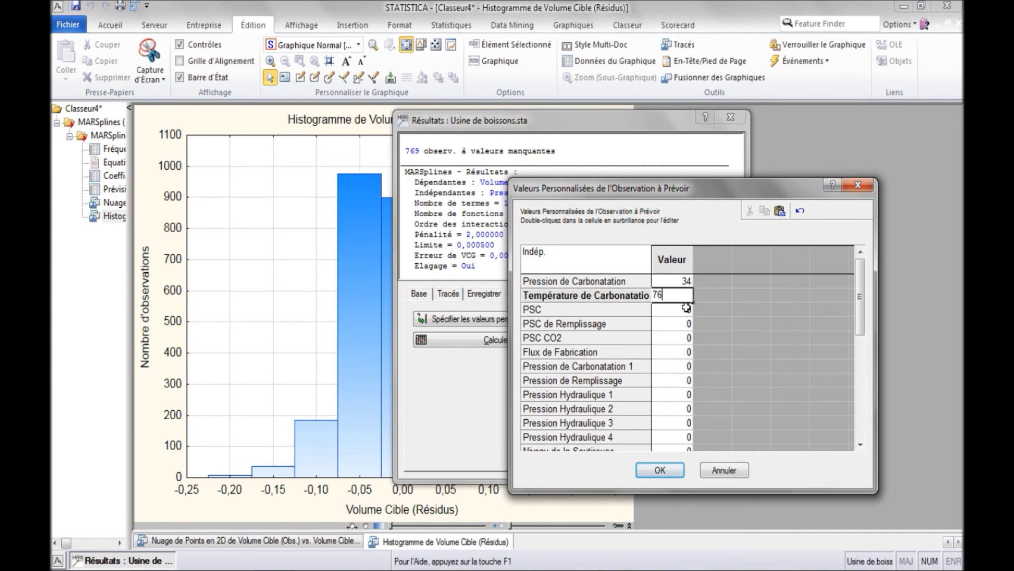
click(671, 312)
text(23)
click(680, 325)
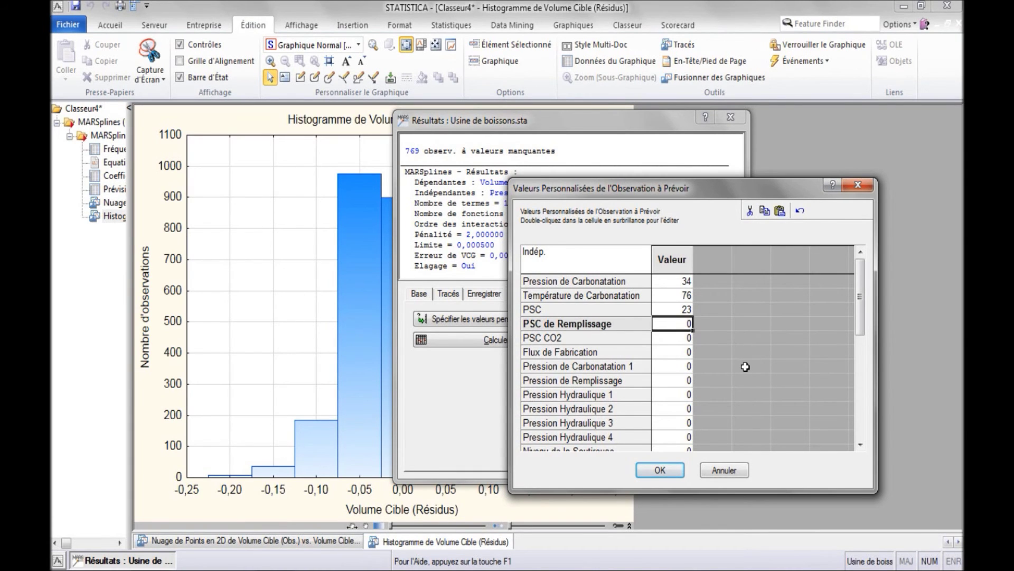
click(664, 466)
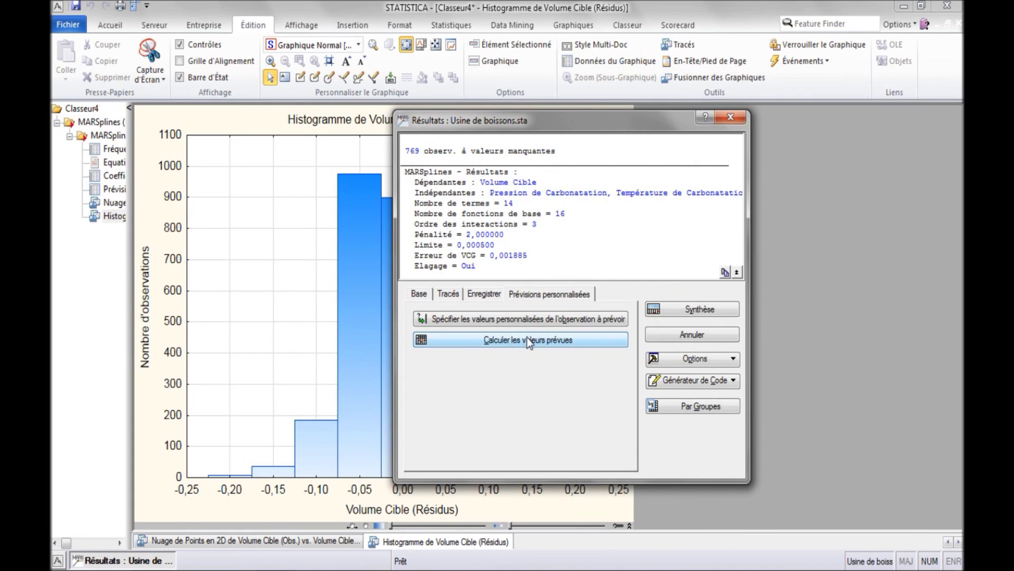
click(528, 339)
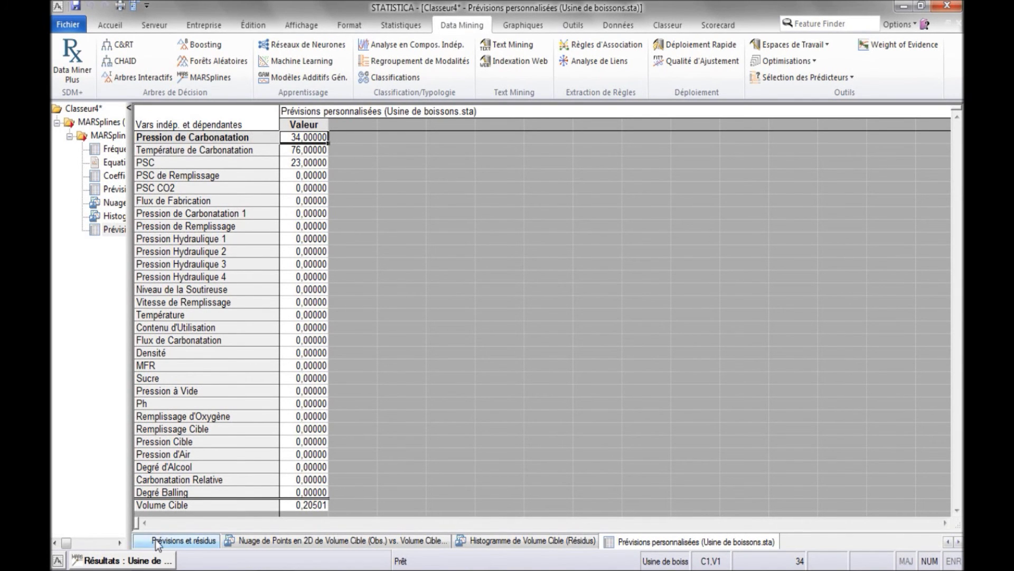
Generate the PMML deployment code for the MARSplines model.
click(174, 560)
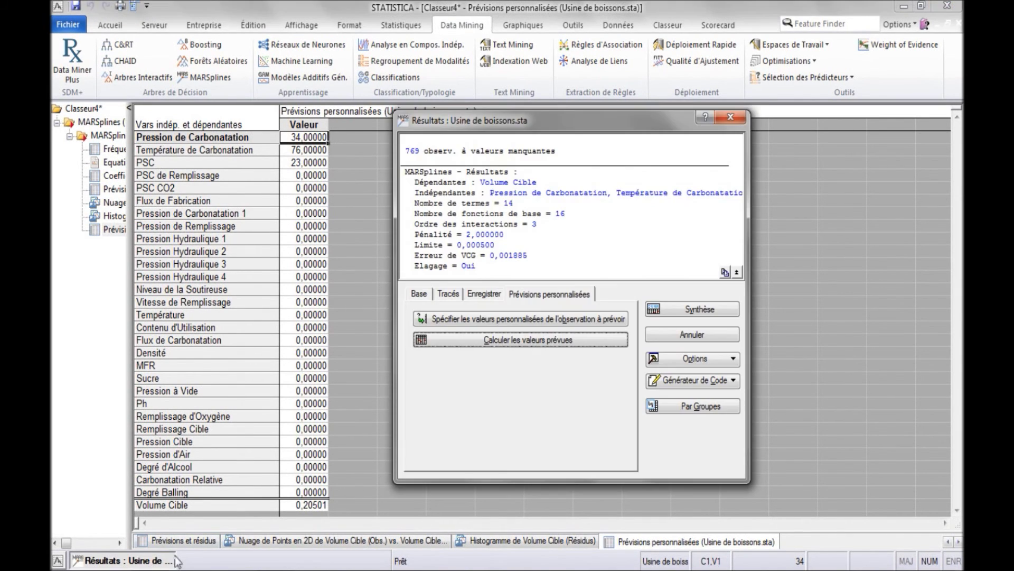
click(659, 383)
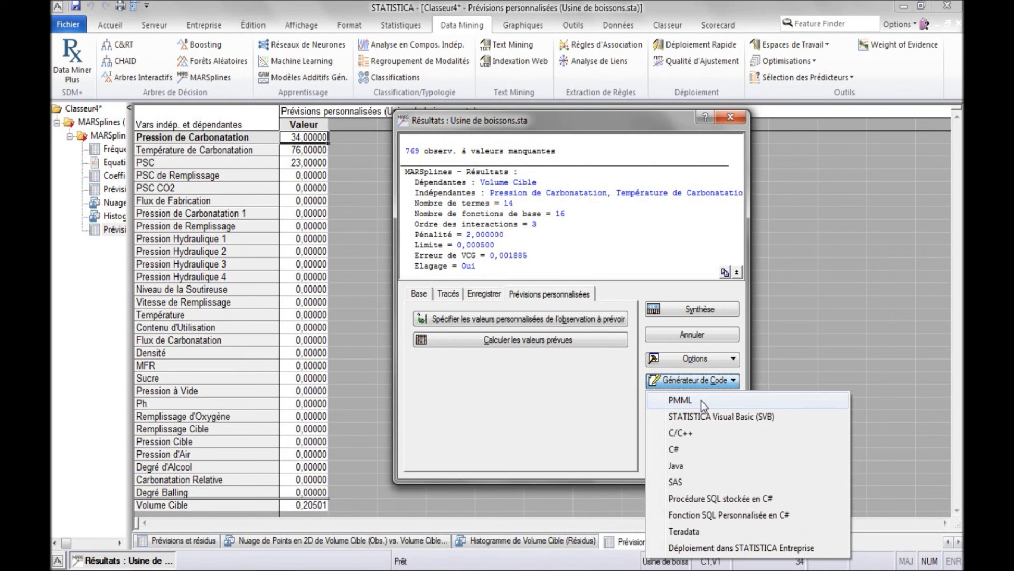
click(701, 400)
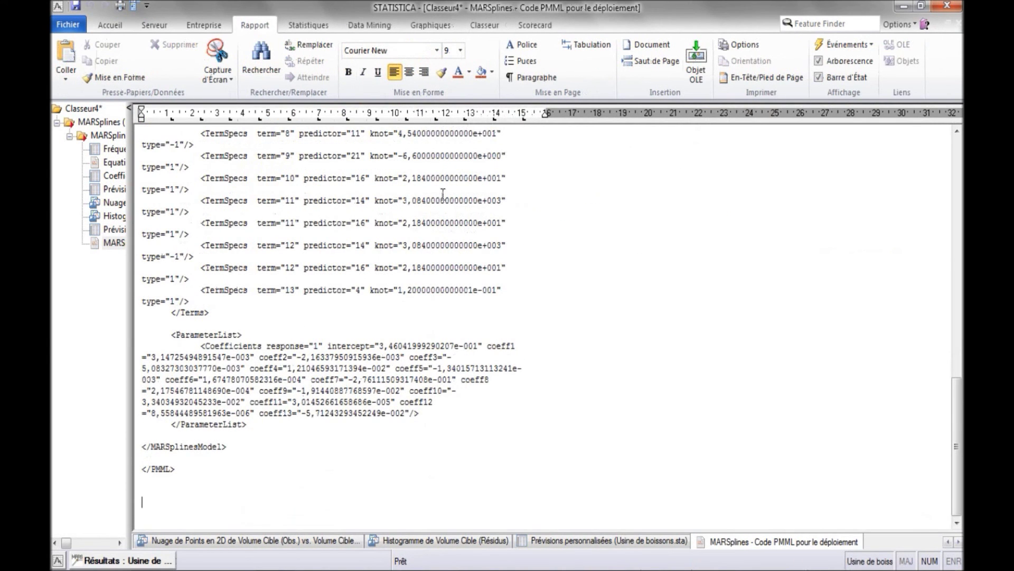
Start the rapid deployment module (Déploiement Rapide) for PMML predictive models.
click(370, 24)
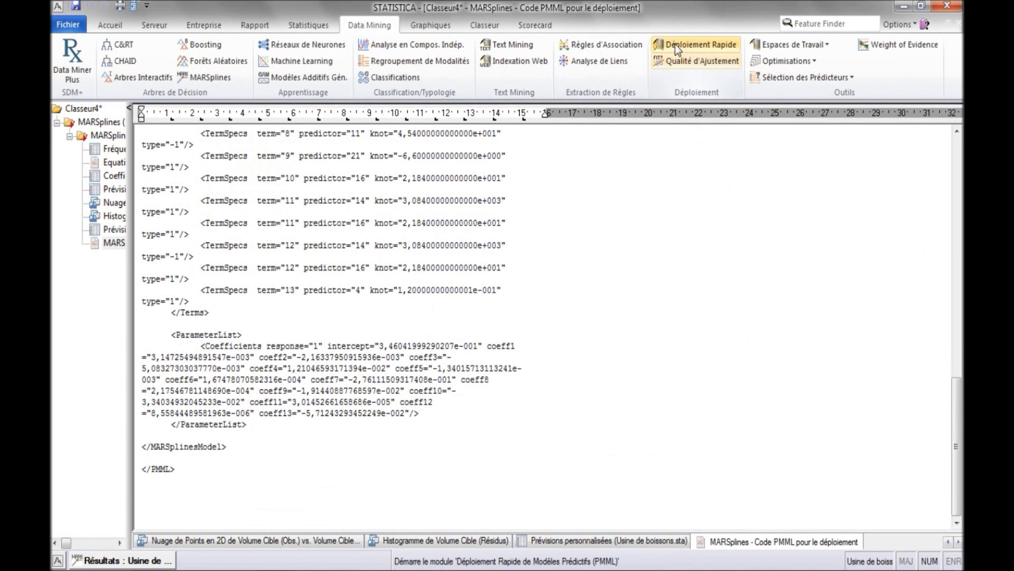